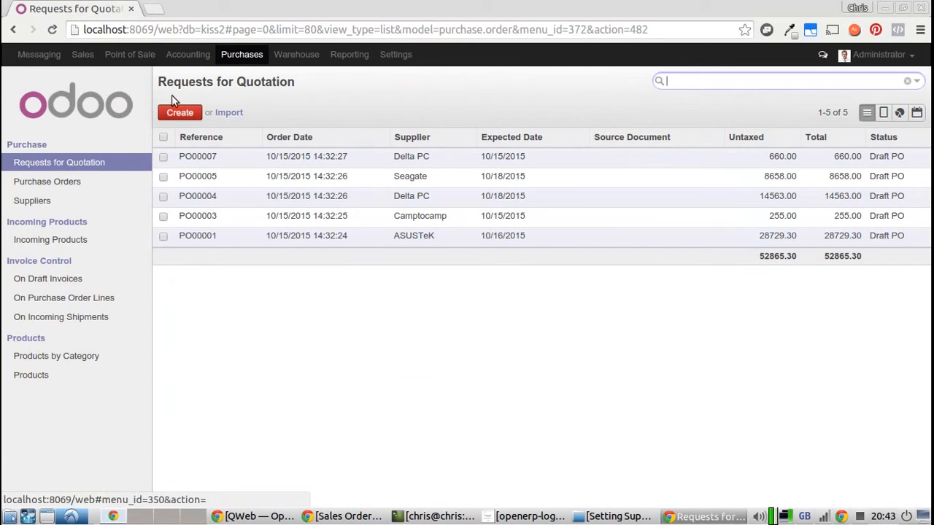
- Search the suppliers for "Amazing" and open the sales and purchases details of the Amazing Fencing record
click(27, 204)
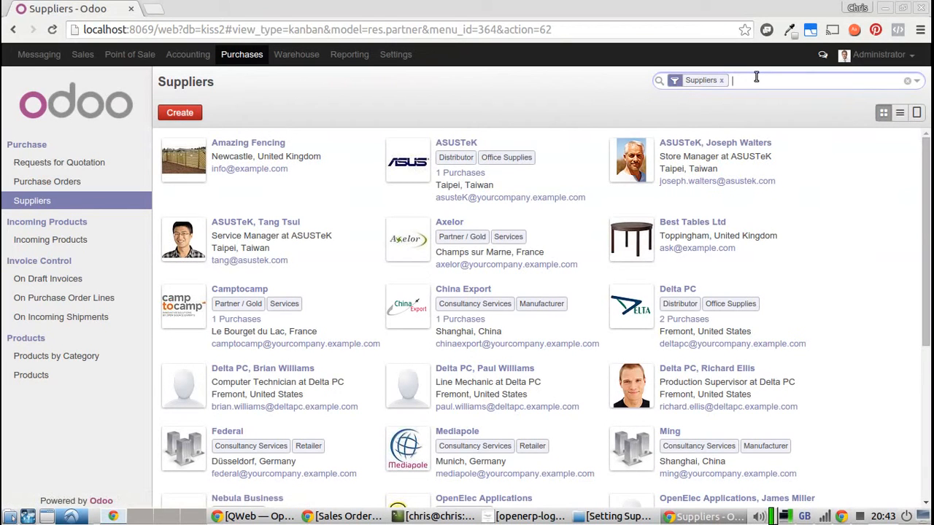
text(Amazing)
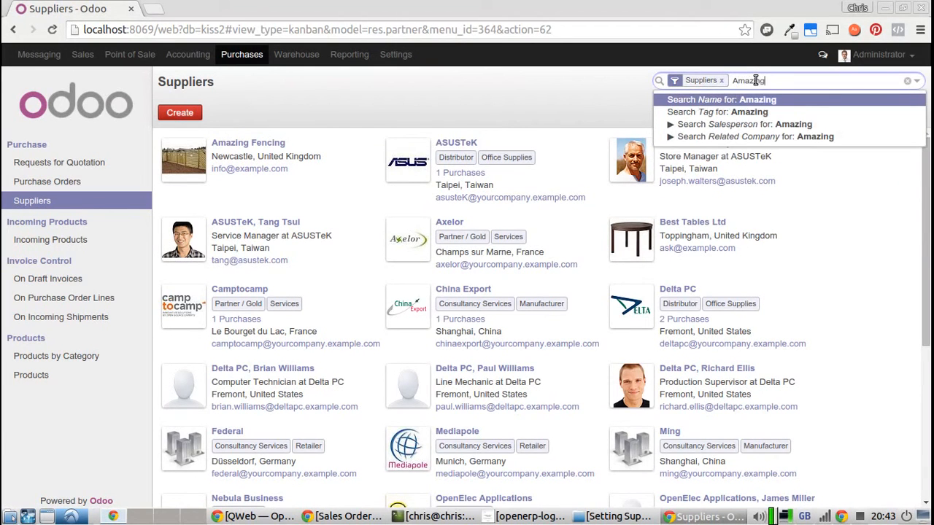
key(Return)
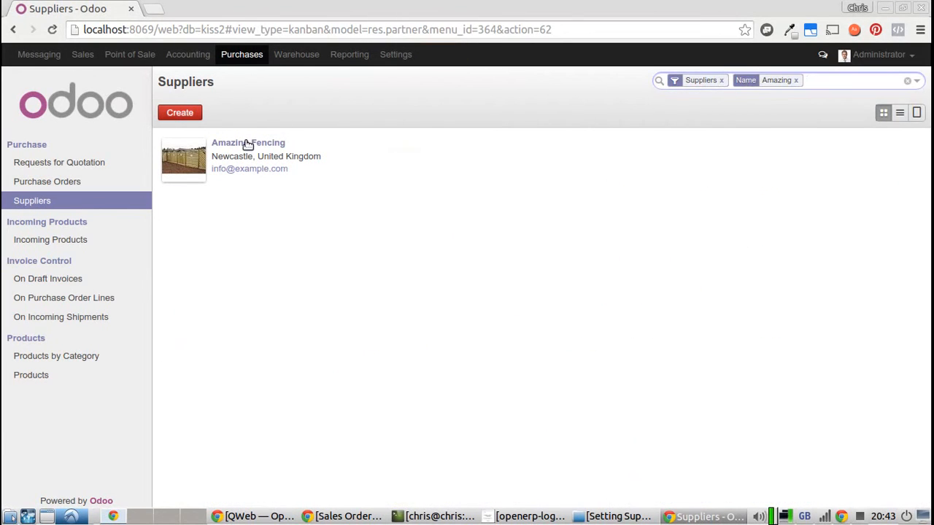
click(246, 144)
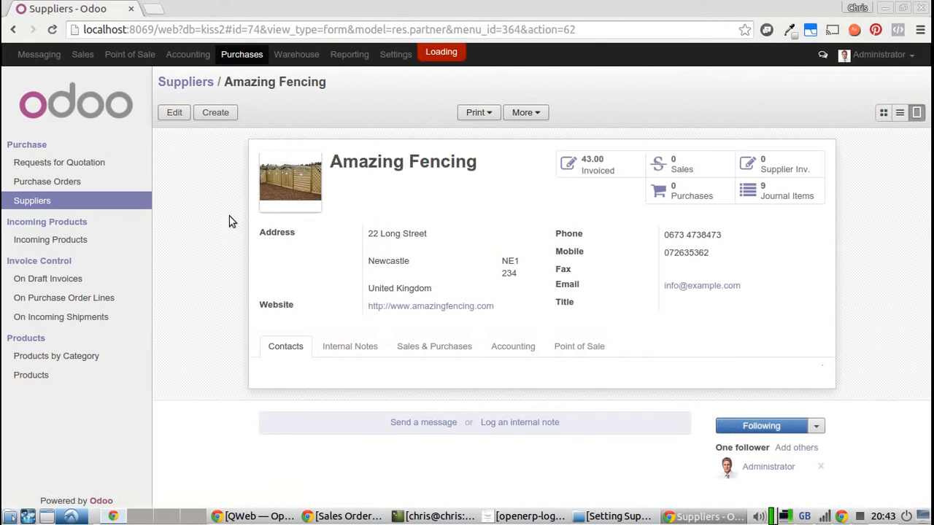
click(419, 351)
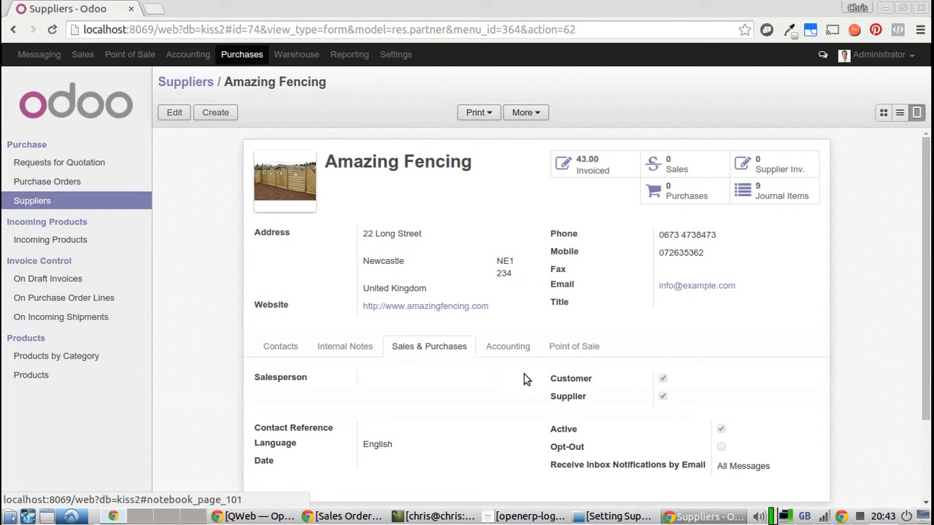
mouse_move(562, 404)
- Edit the Amazing Fencing record so it is flagged as a supplier, and save it
click(333, 161)
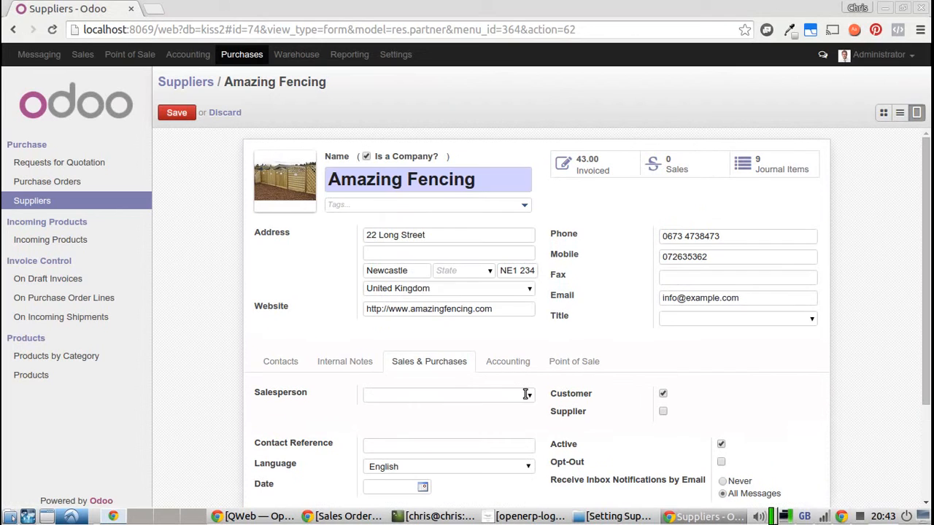
click(564, 414)
click(663, 412)
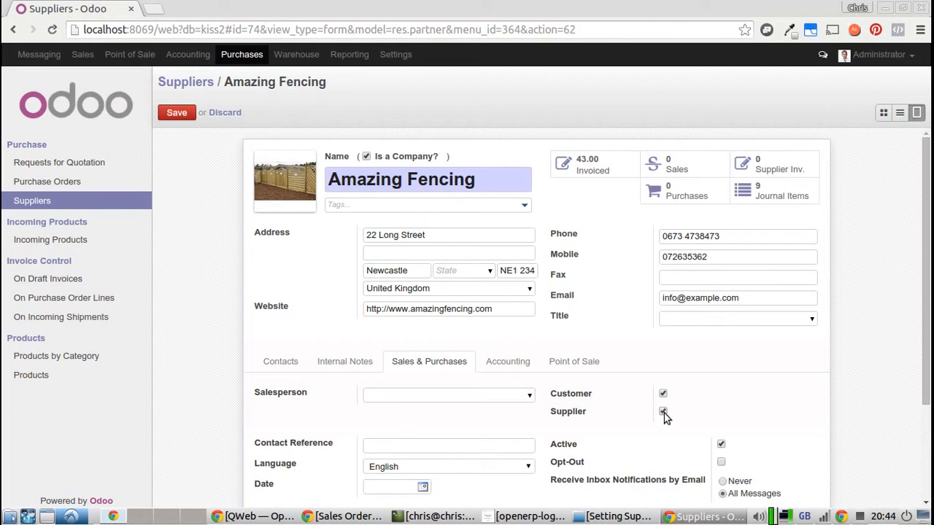
click(182, 115)
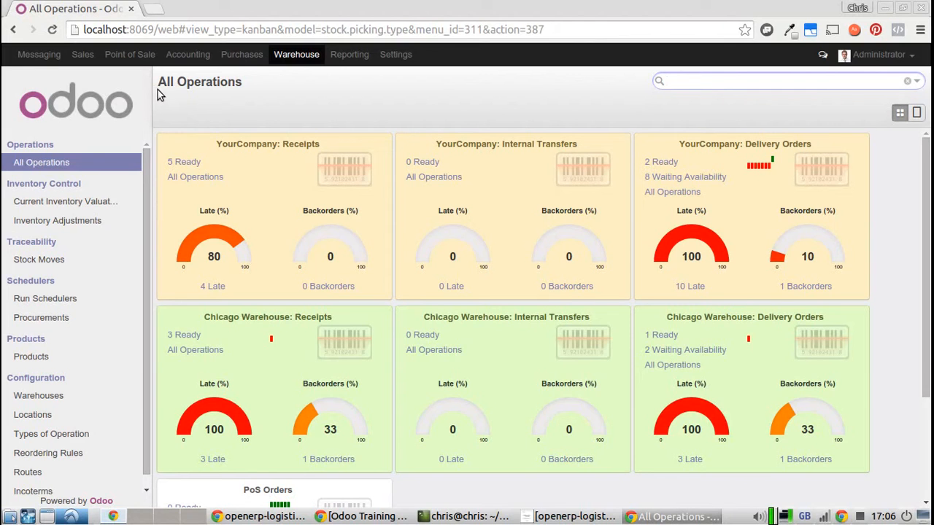
- Open the product list in the Warehouse application
click(294, 58)
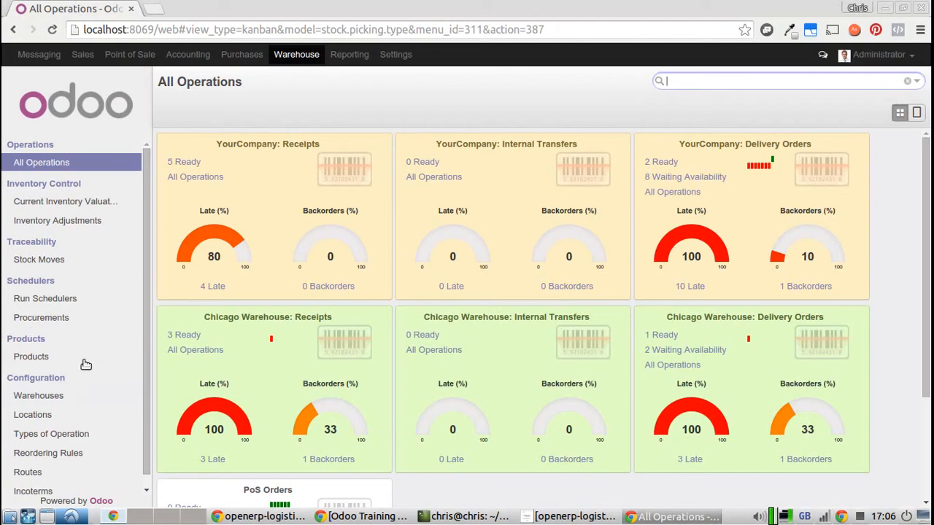
click(42, 357)
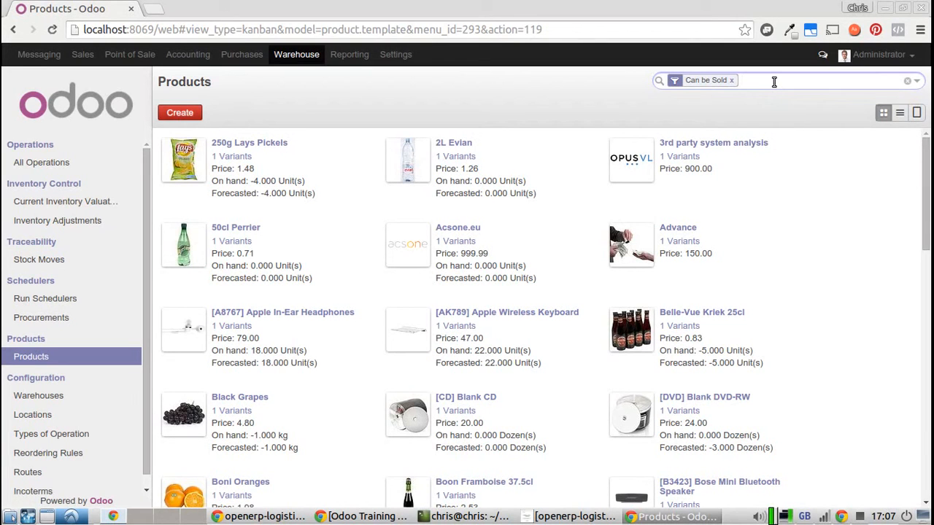
text(fence)
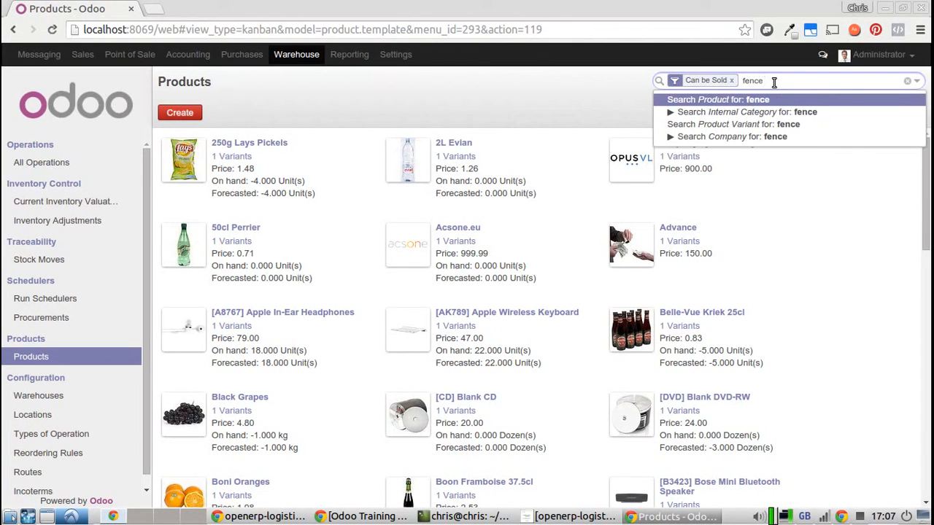
key(Return)
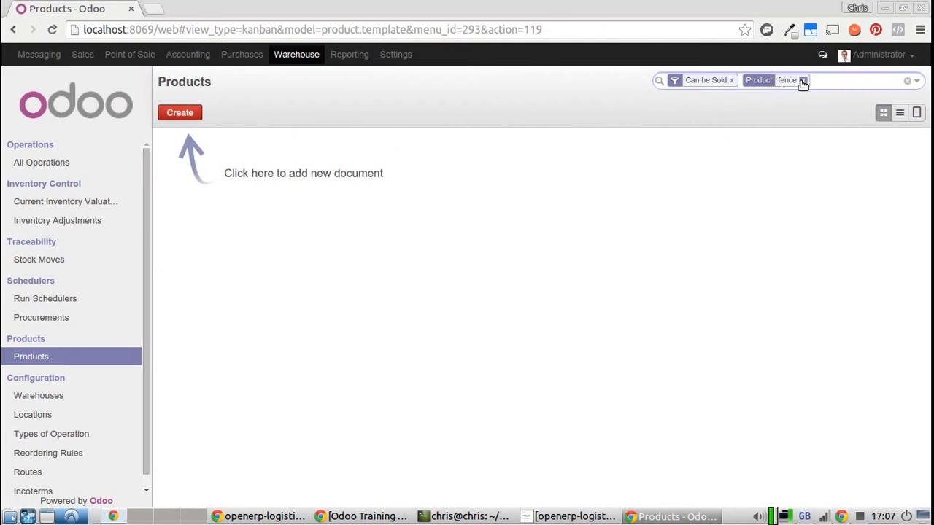
click(803, 81)
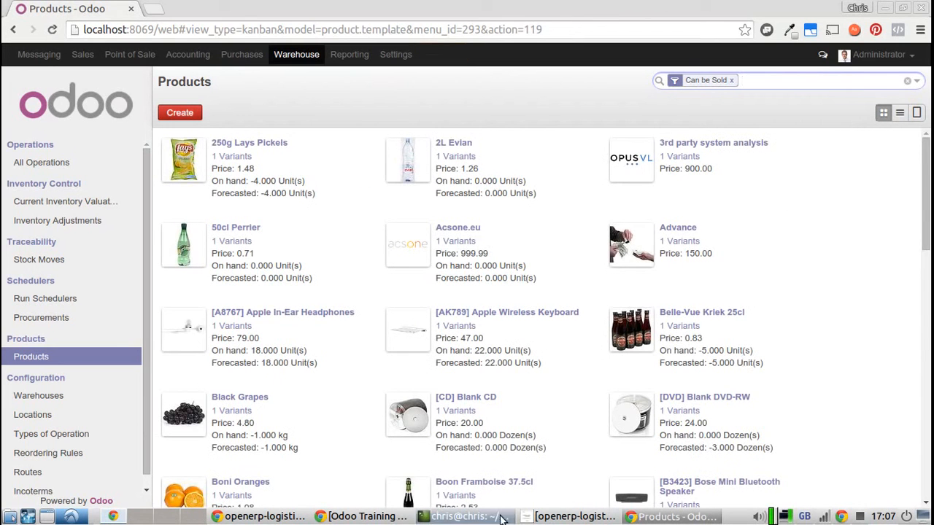
right_click(860, 516)
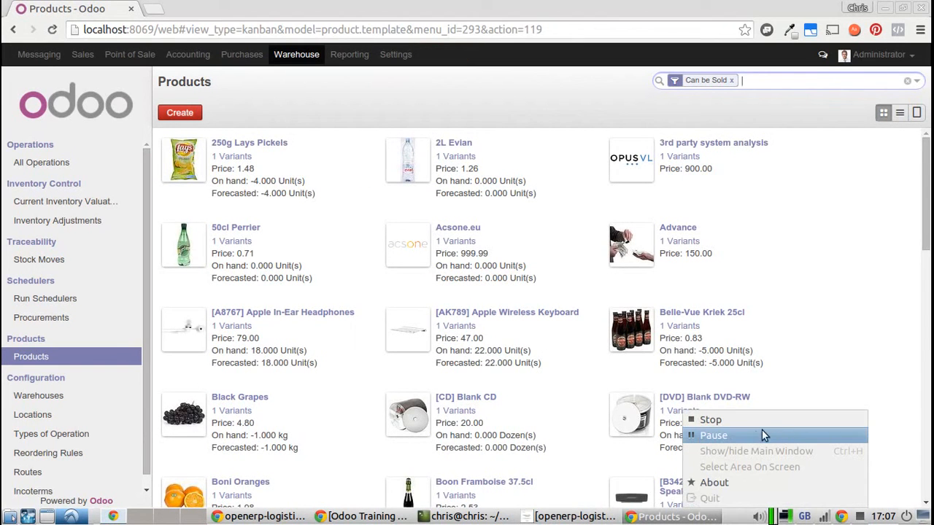
click(736, 435)
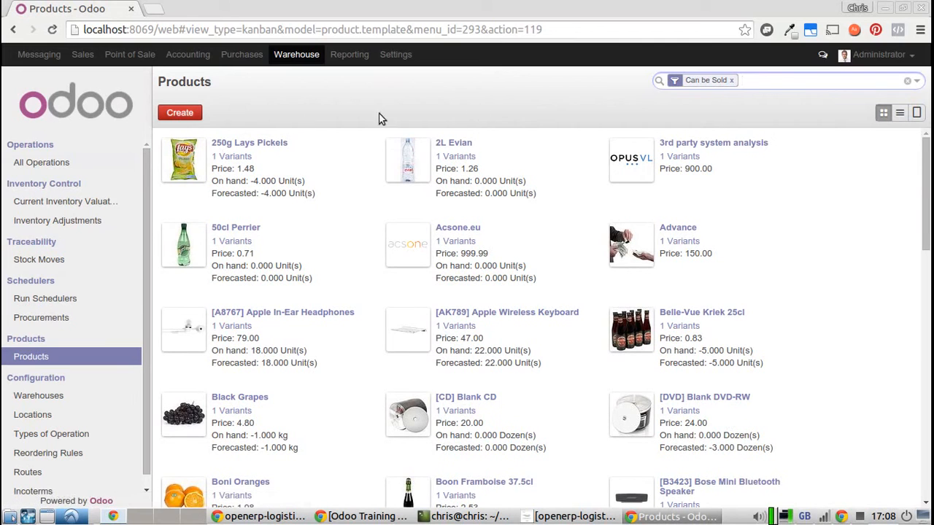
- Search the products for "fence" and open the Fence Board product for editing
click(743, 81)
text(fence)
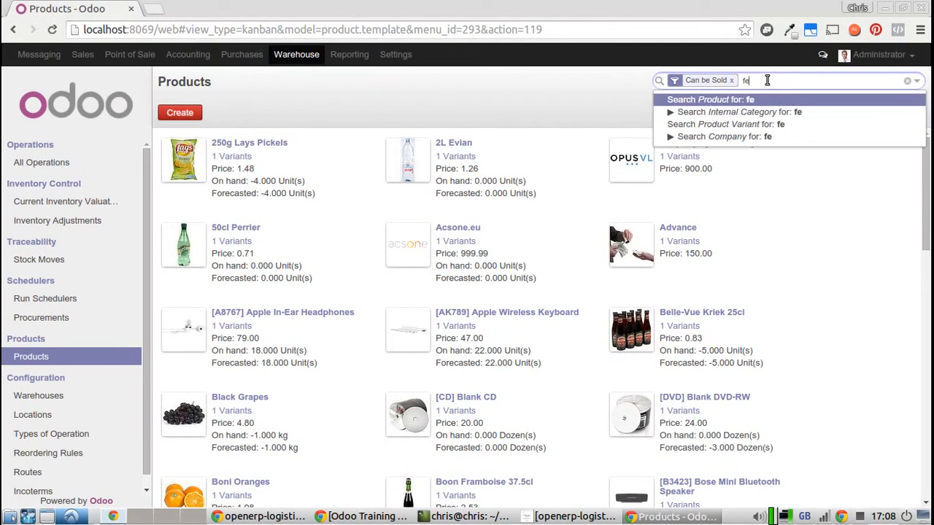
key(Return)
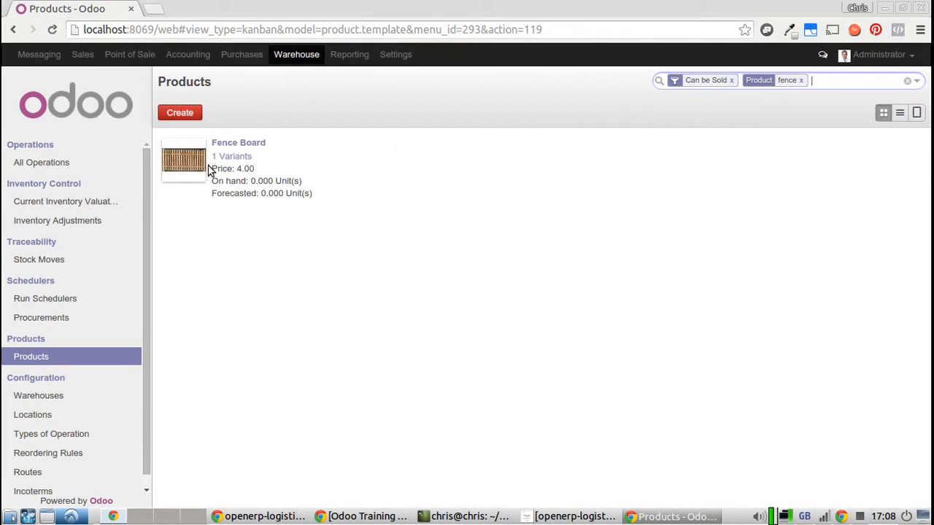
click(182, 162)
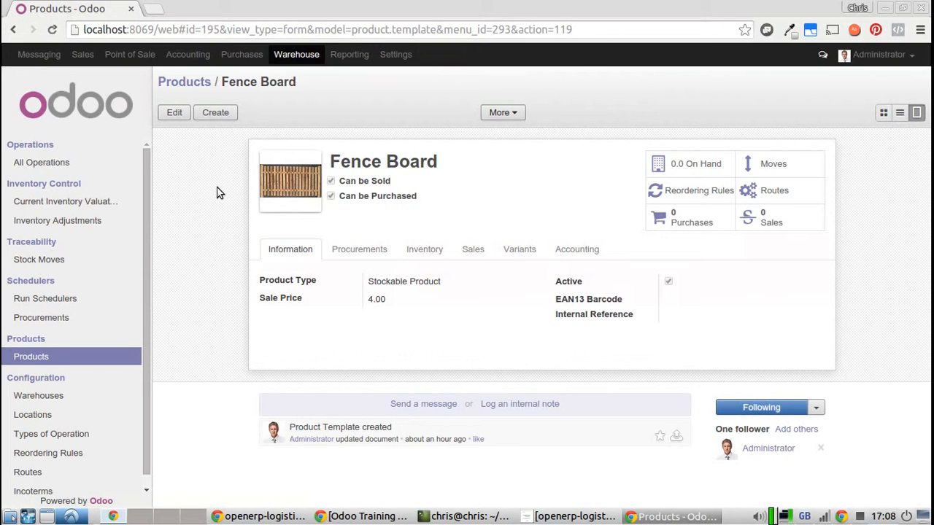
click(175, 113)
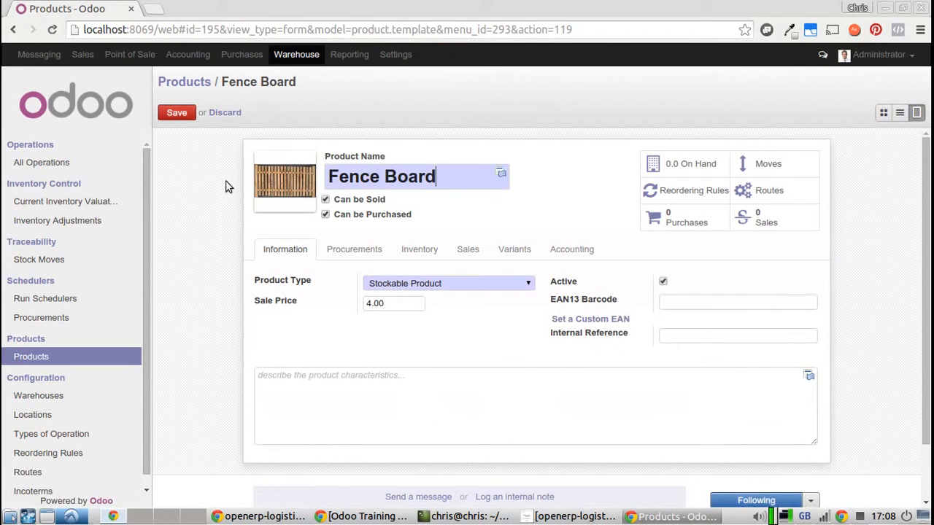
- Look over the Fence Board's procurement settings and choose Stockable Product as its product type
click(346, 254)
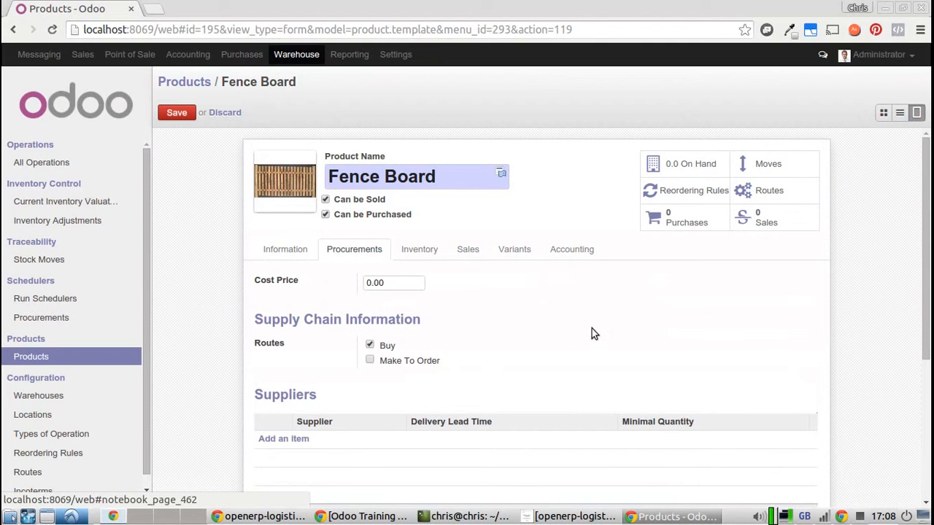
scroll(923, 233, down, 1)
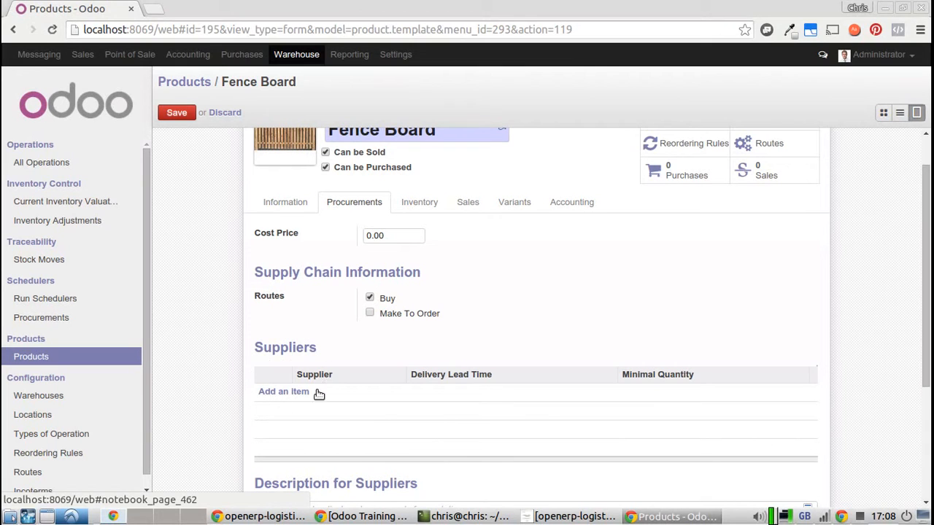
click(277, 207)
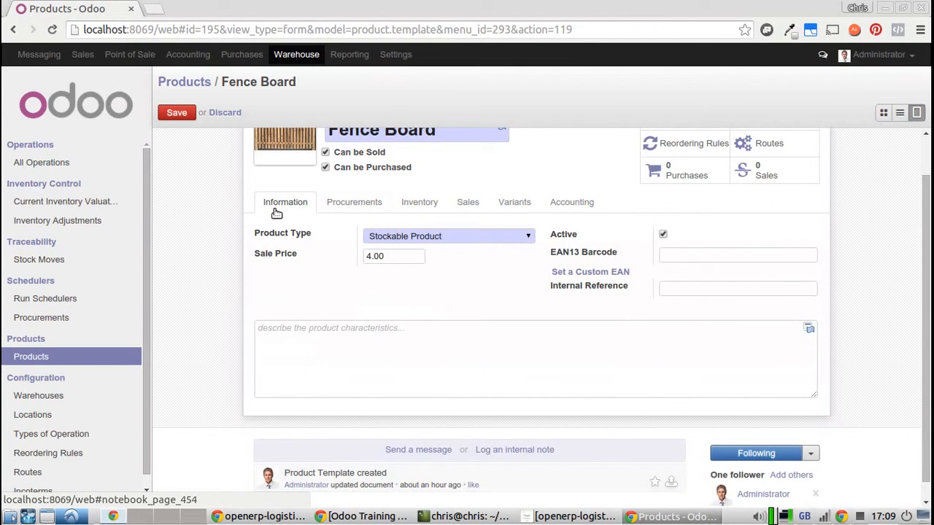
mouse_move(262, 240)
click(396, 235)
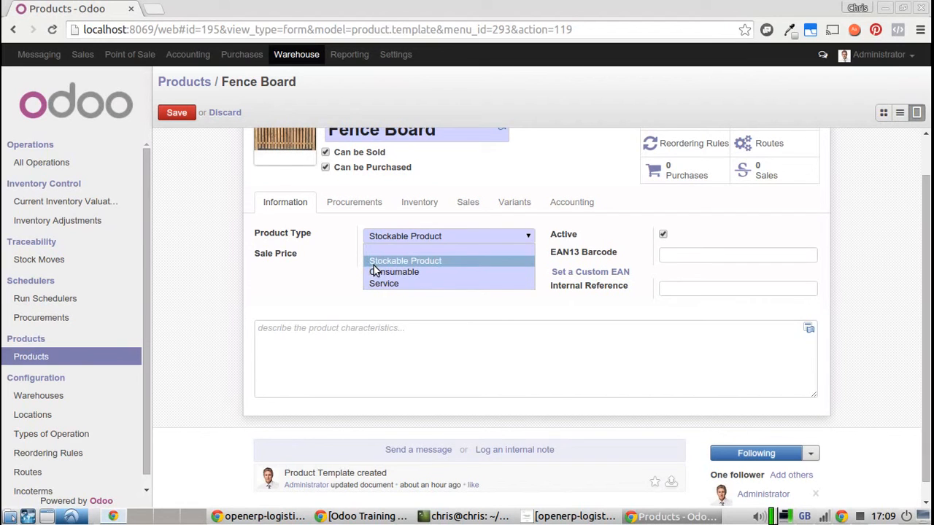
click(396, 262)
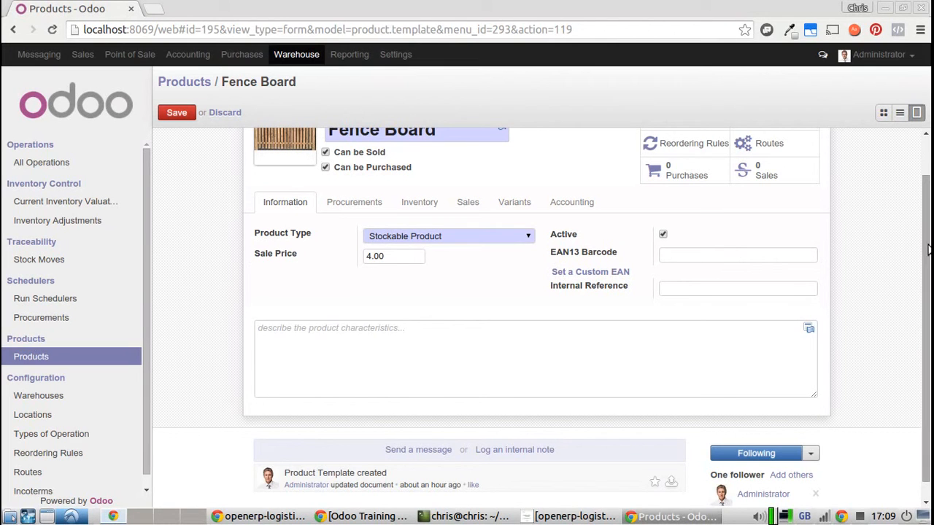
- Add a supplier entry to the Fence Board's procurement settings and select Amazing Fencing as the supplier
scroll(907, 179, up, 1)
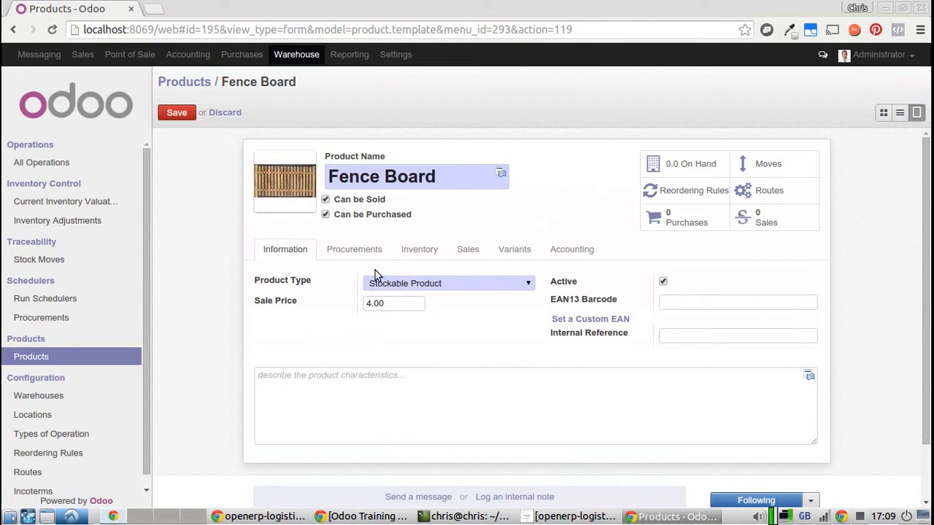
click(339, 252)
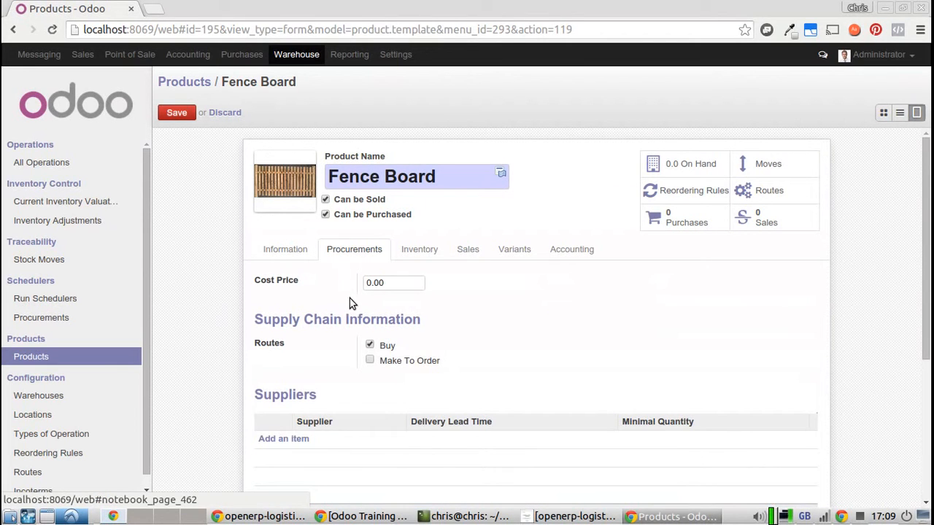
drag(925, 257, 925, 311)
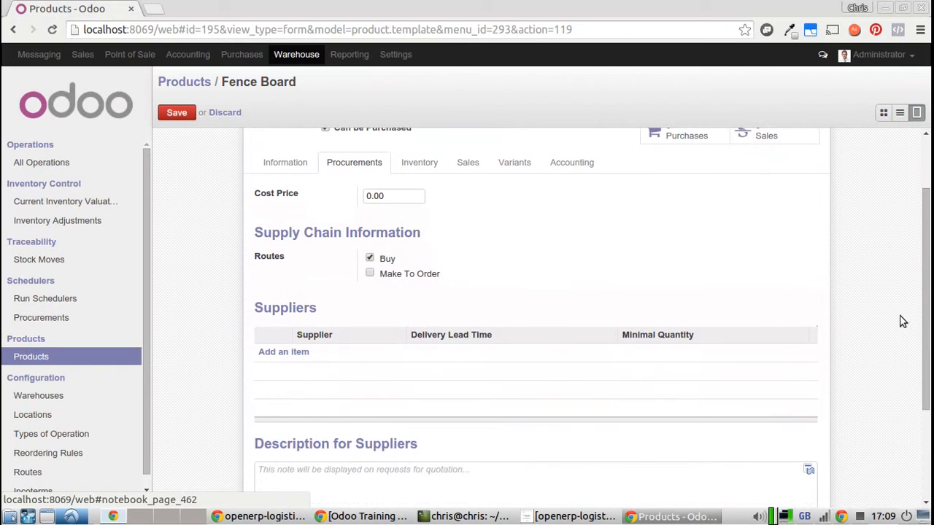
click(272, 356)
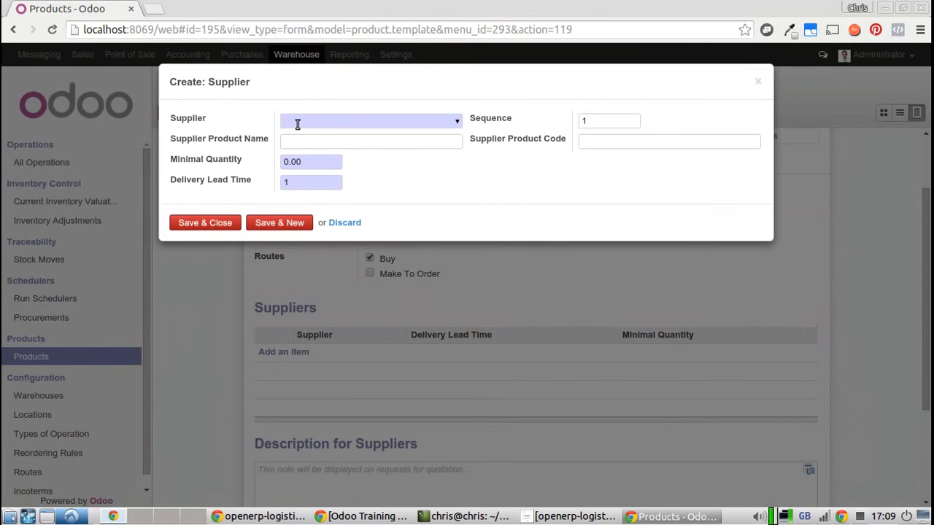
text(Amazin)
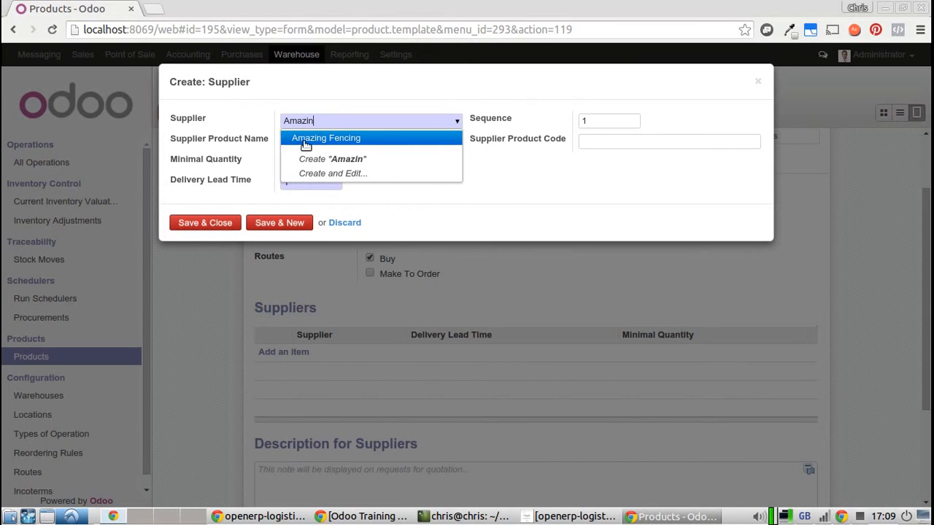
click(332, 140)
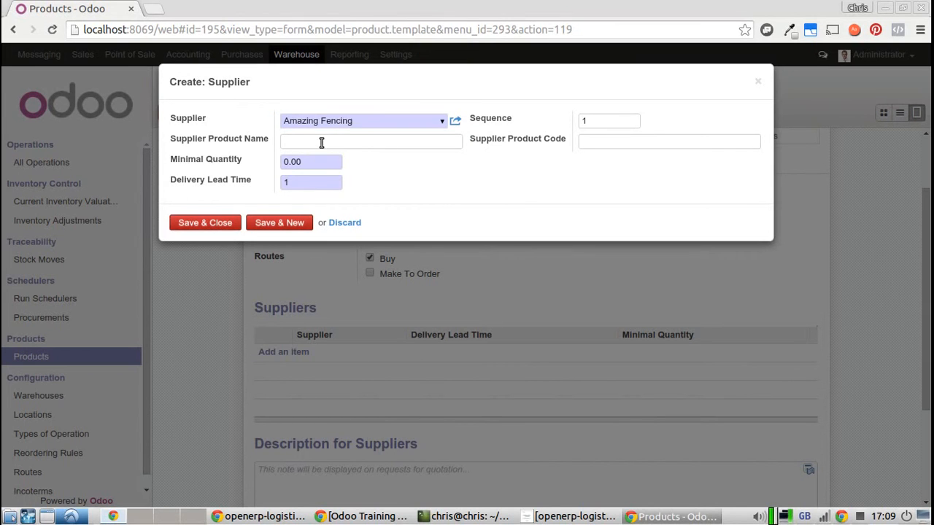
- Enter "Fence Board Exta" as the supplier product name and "FBXdk34" as the supplier product code
mouse_move(211, 143)
text(ta)
click(592, 144)
text(FBXdk34)
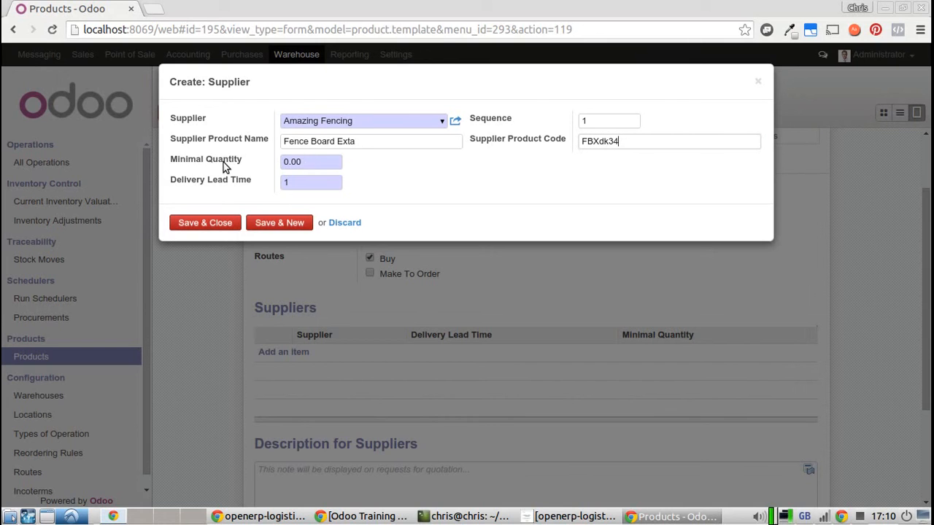
- Set the supplier's minimal quantity to 5, and save both the supplier entry and the Fence Board product
drag(313, 161, 285, 161)
text(5)
click(285, 182)
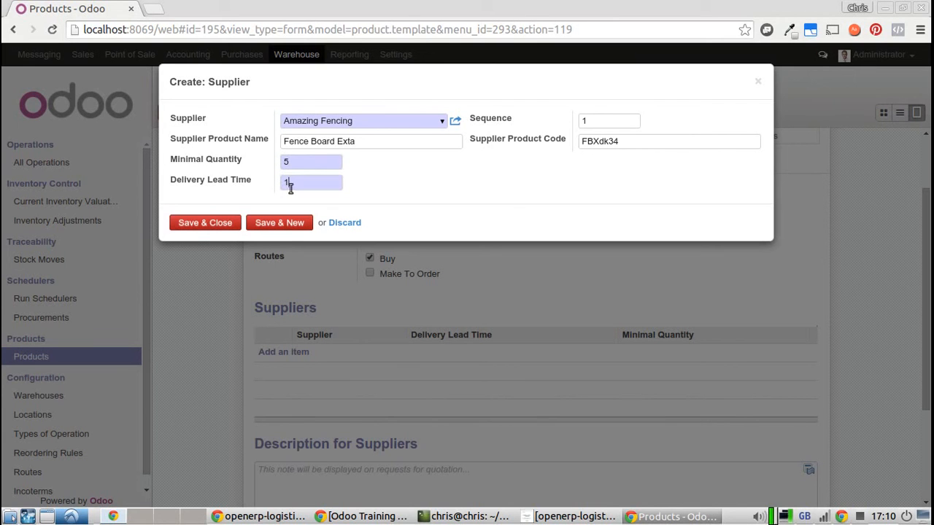
click(195, 225)
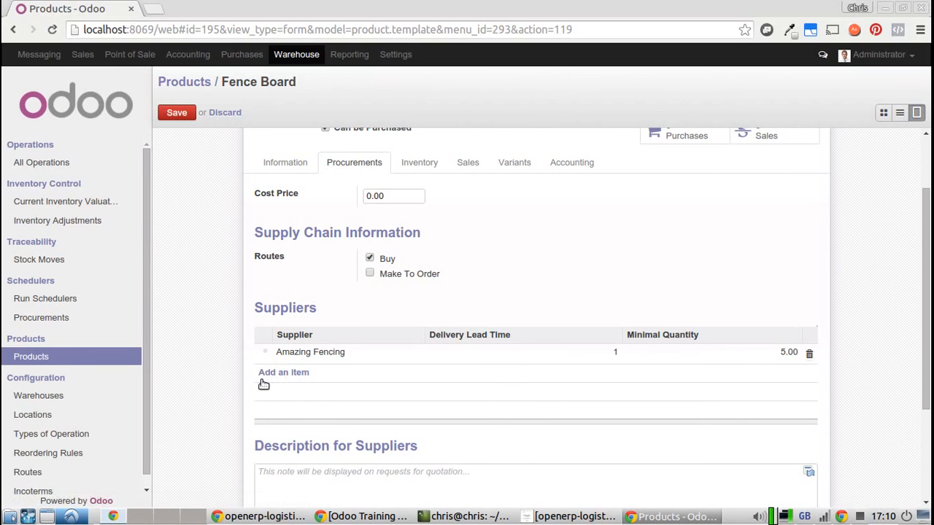
drag(927, 229, 928, 254)
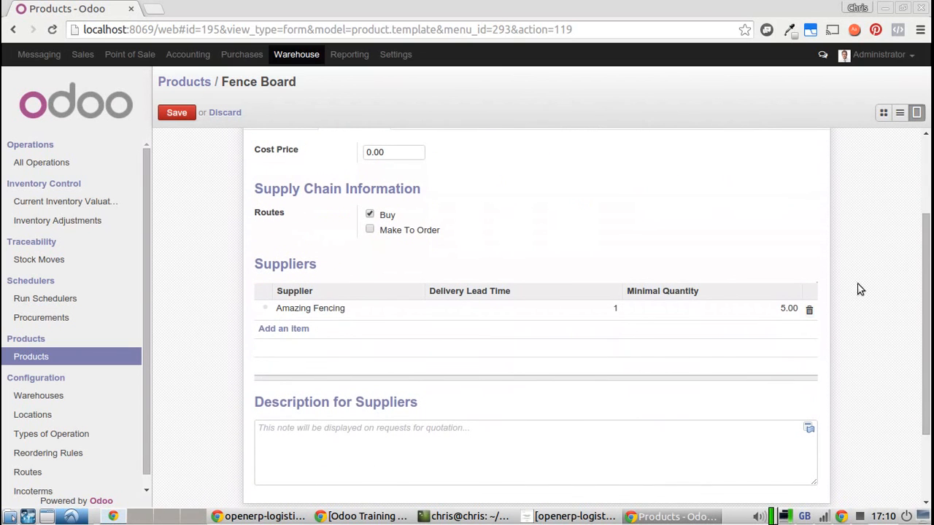
click(178, 114)
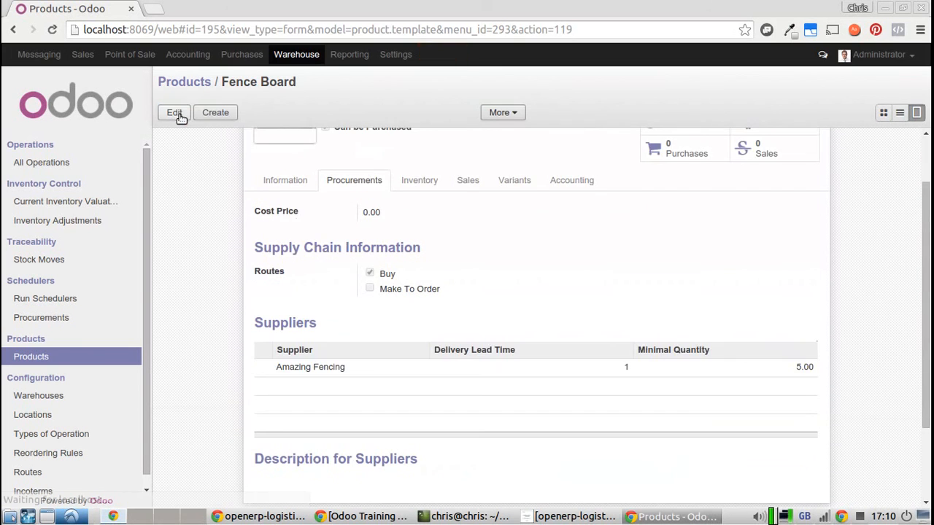